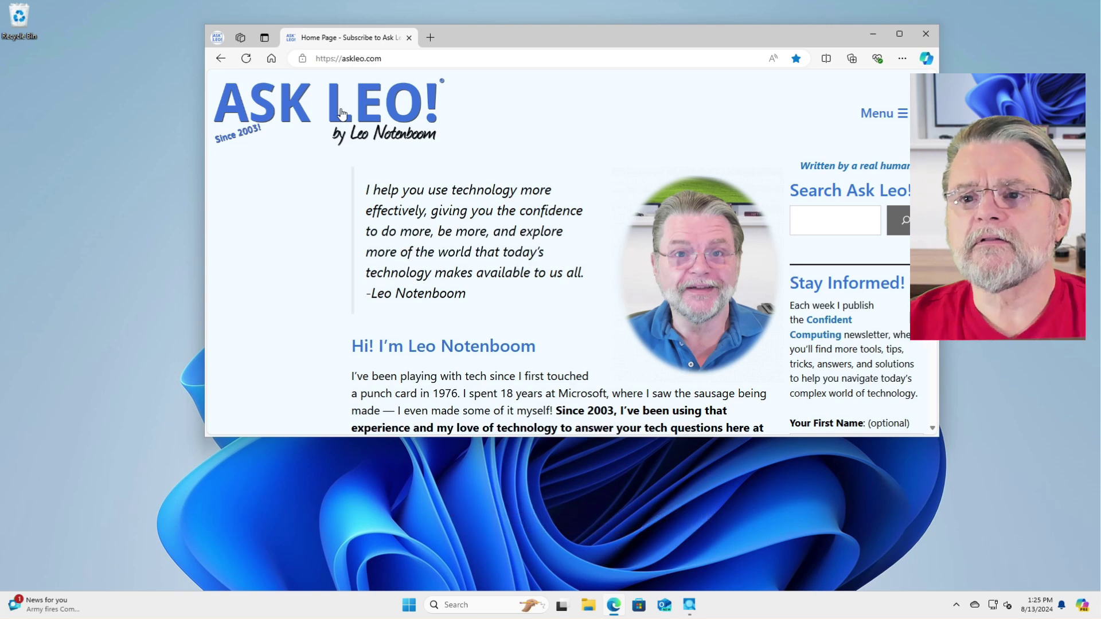
Go to onedrive.com in Edge and open the OneDrive My files page.
click(494, 62)
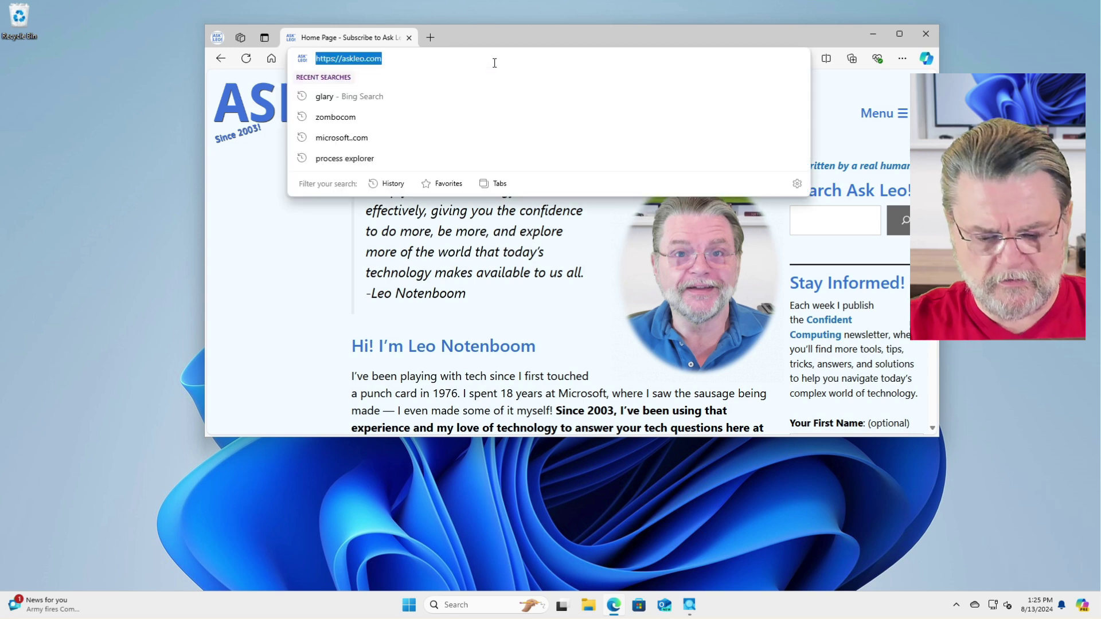
text(onedrive)
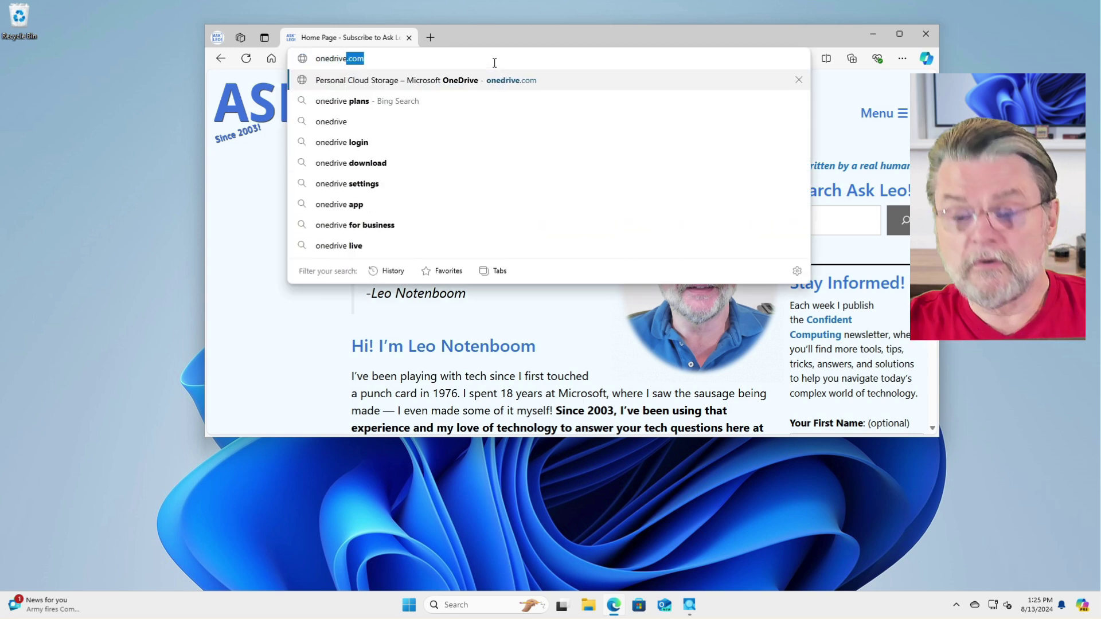
text(.com)
key(Return)
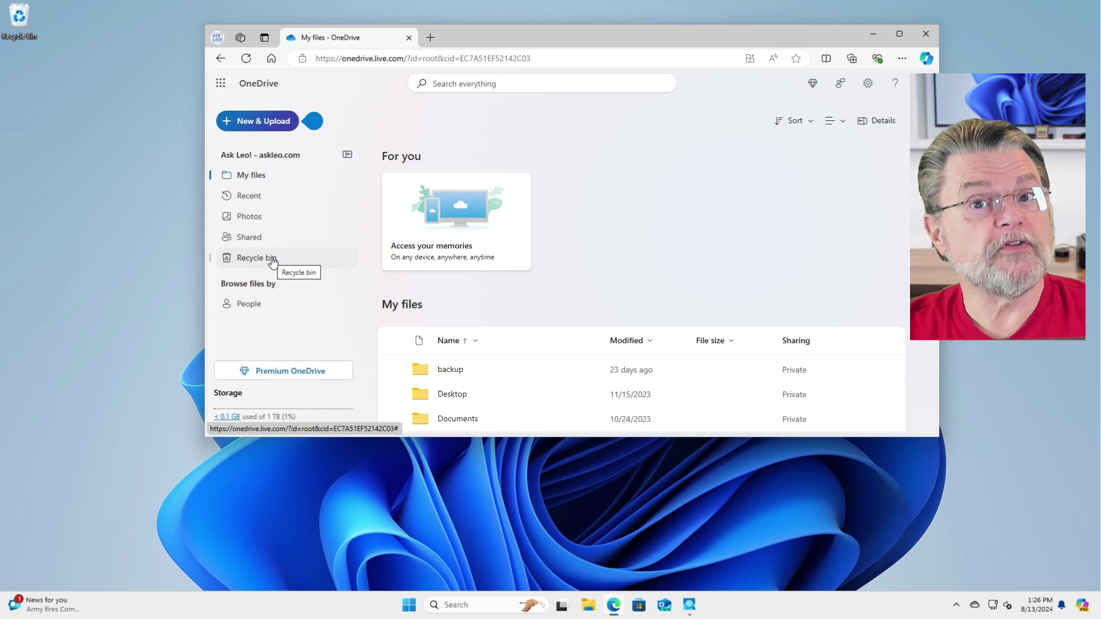
View the deleted Microsoft Edge.lnk and its Restore action in the web Recycle bin, without restoring it.
click(273, 263)
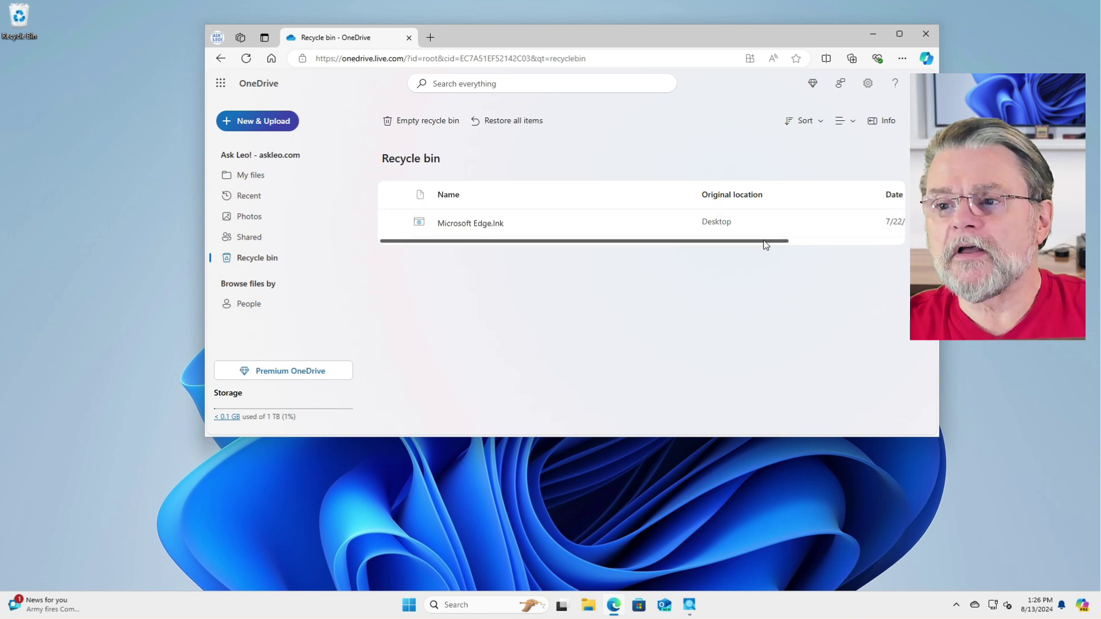
drag(765, 243, 903, 253)
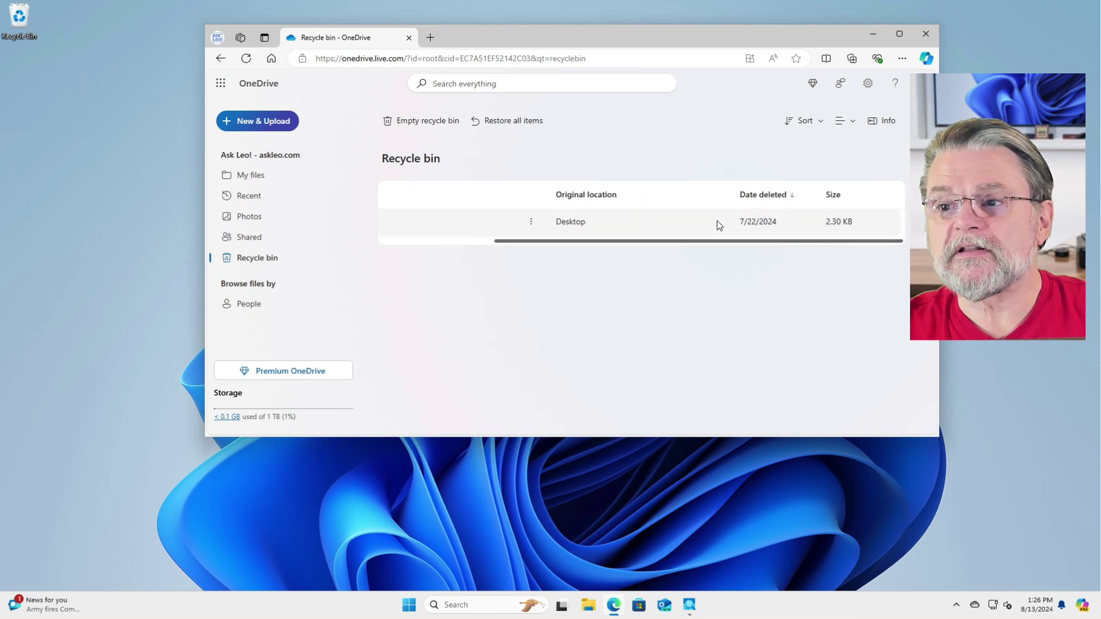
drag(706, 242, 310, 278)
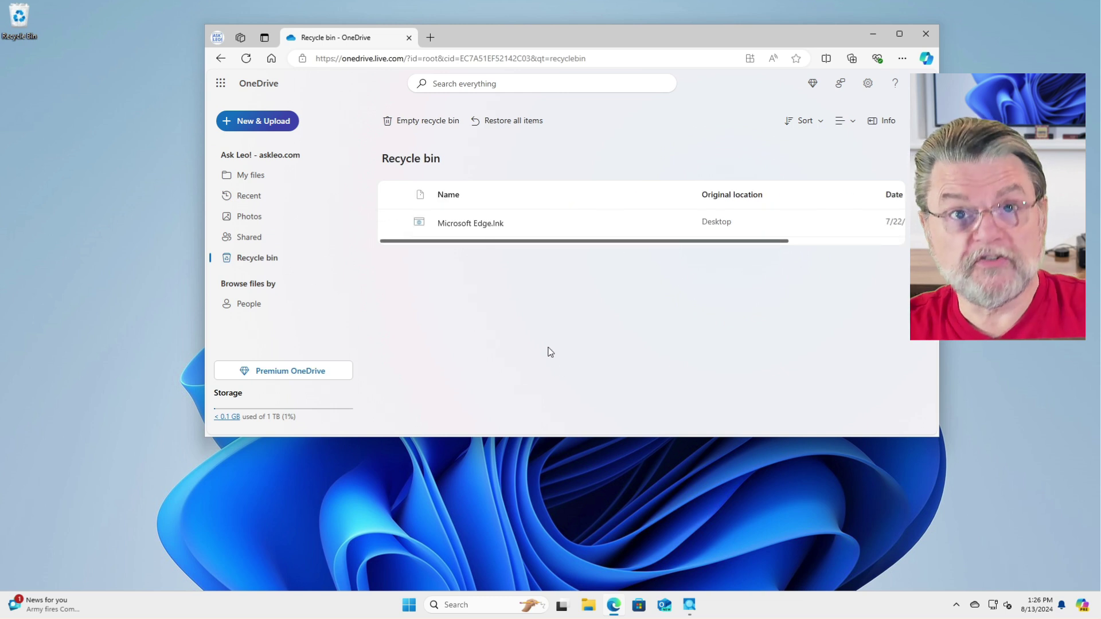
right_click(566, 221)
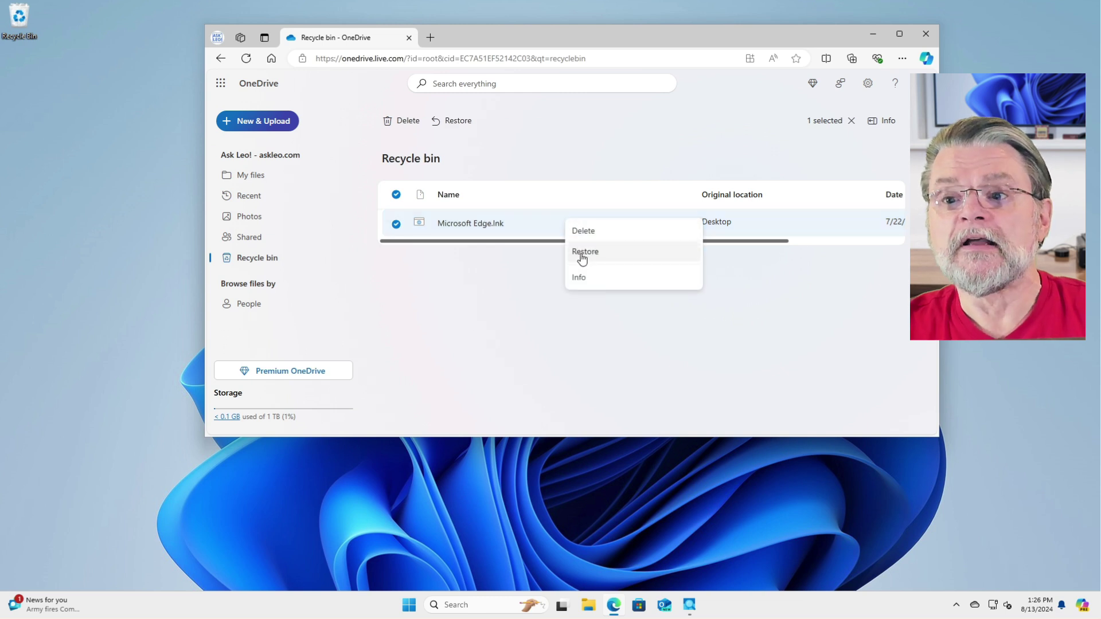
click(464, 335)
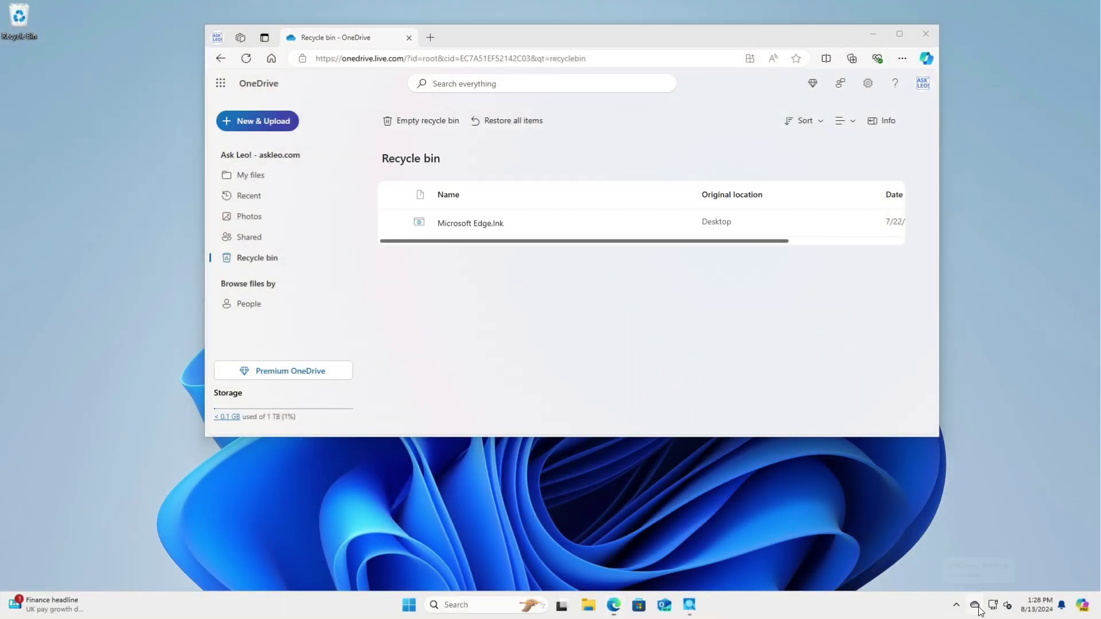
Exclude Secured-In-Cryptomator from the folders synced to this PC via Account > Choose folders.
click(975, 605)
click(1057, 228)
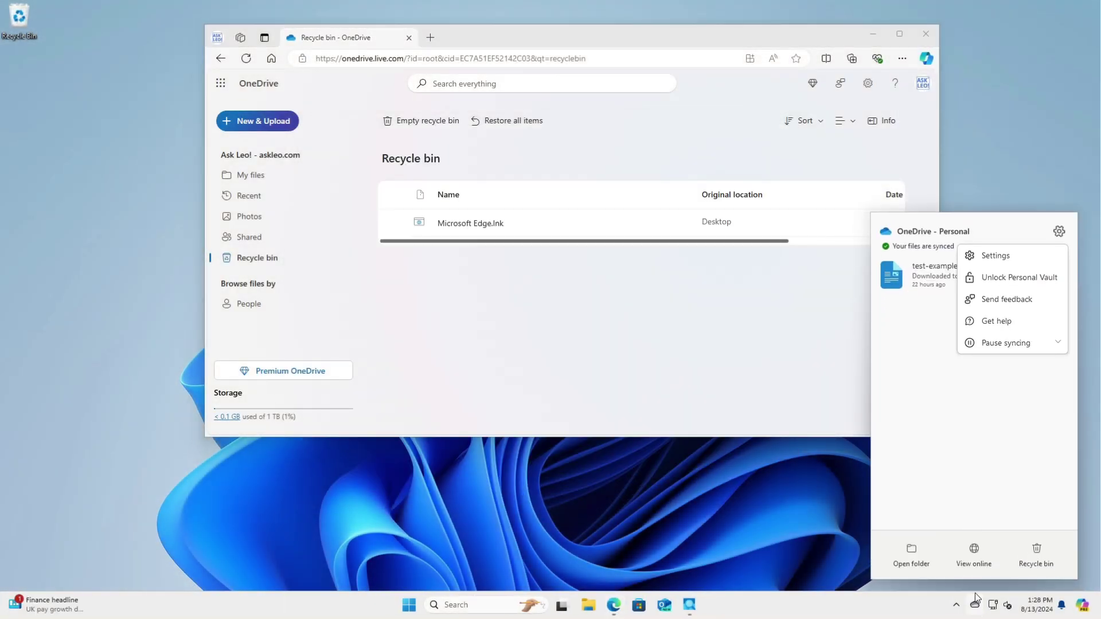
click(983, 253)
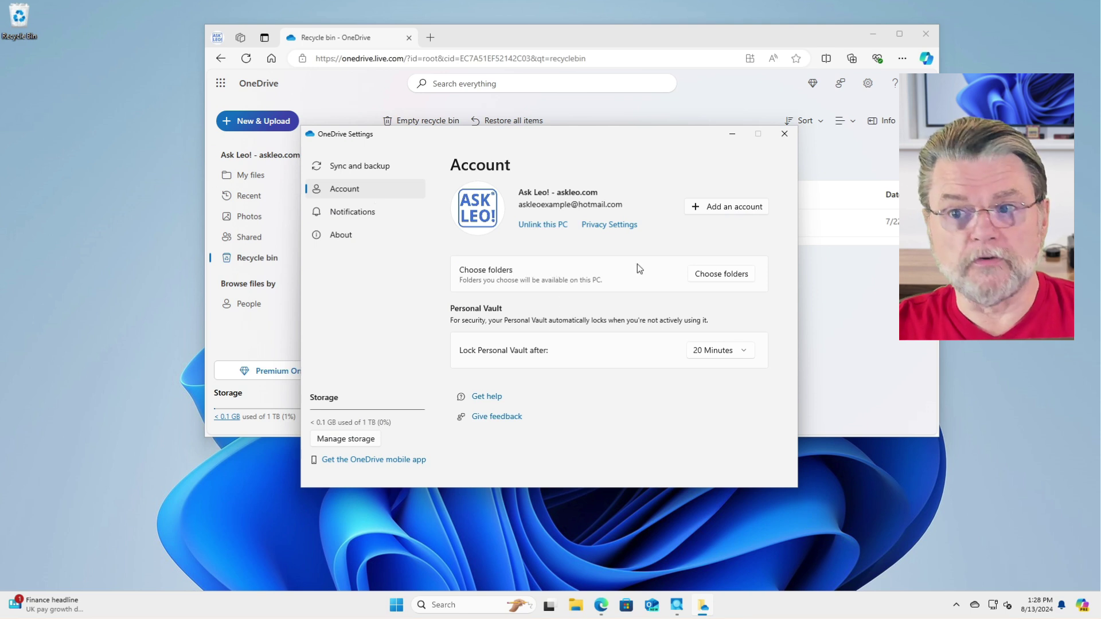
click(720, 275)
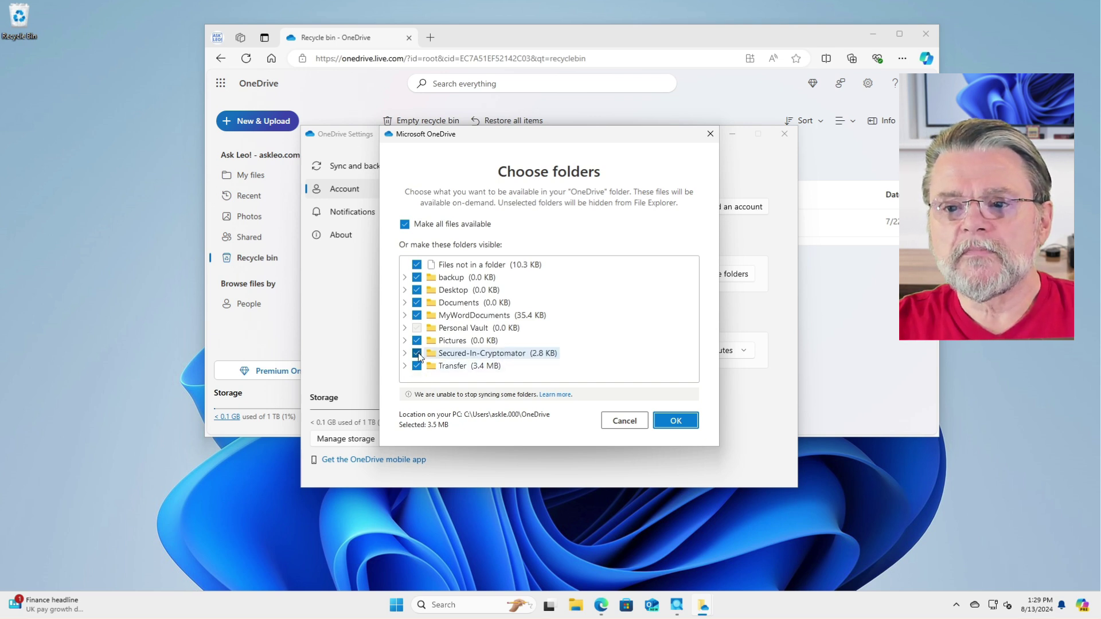
click(417, 353)
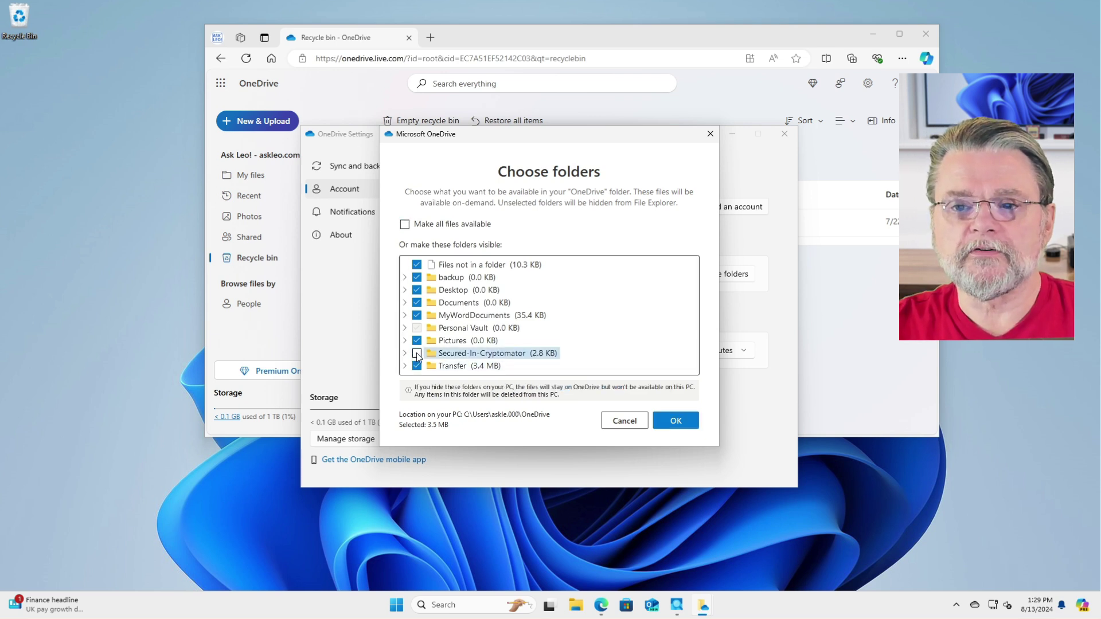
click(690, 421)
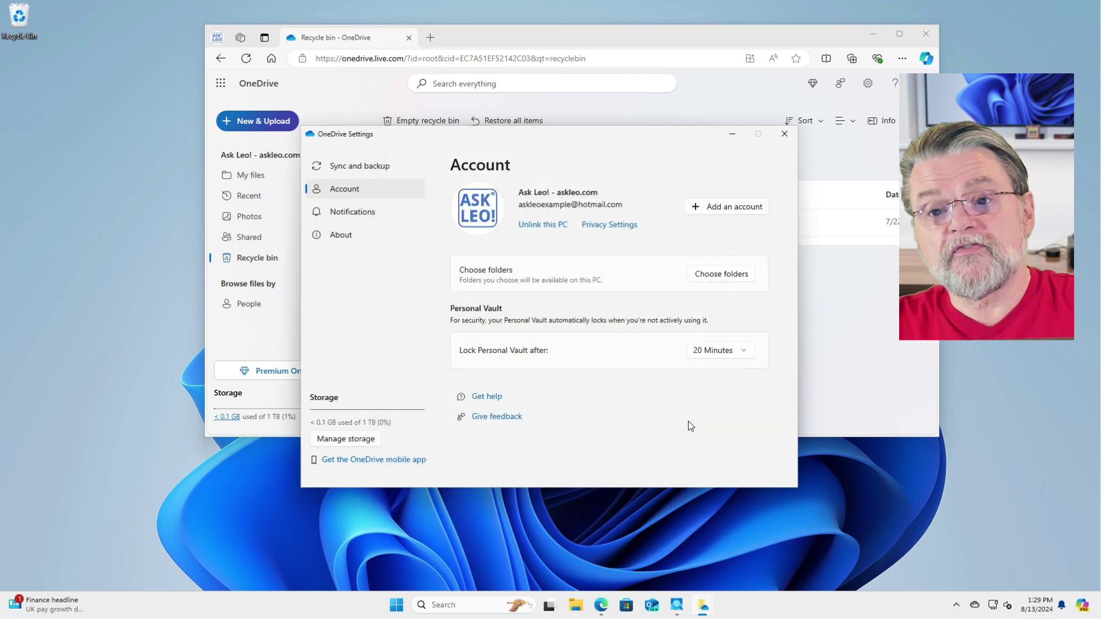
Confirm Secured-In-Cryptomator still appears in web My files, then launch File Explorer with Win+E.
click(823, 326)
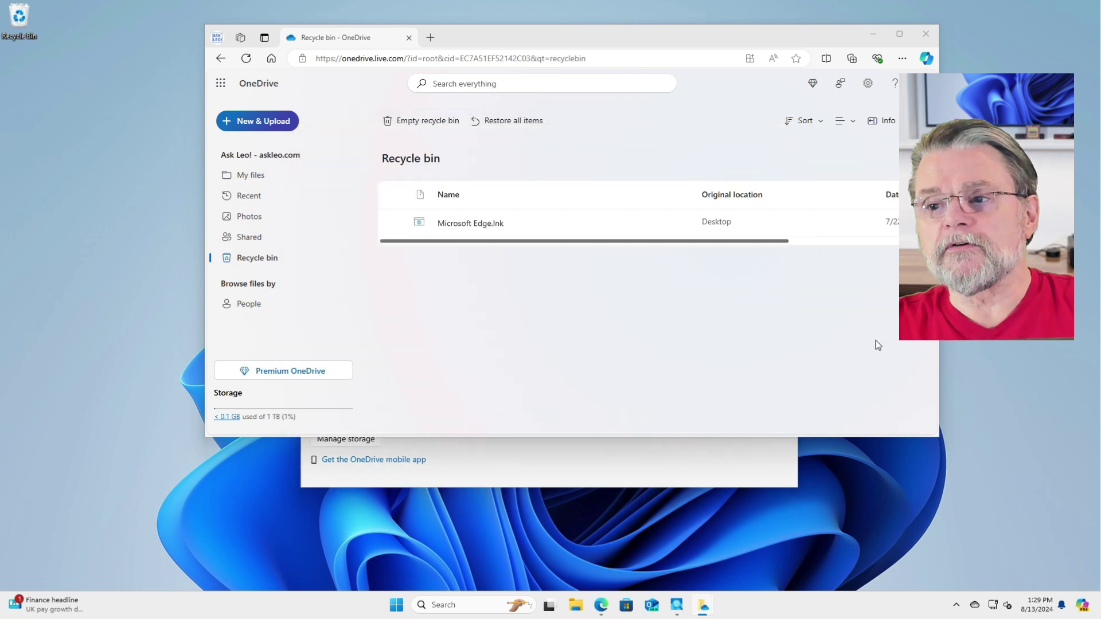
click(250, 174)
scroll(460, 251, down, 3)
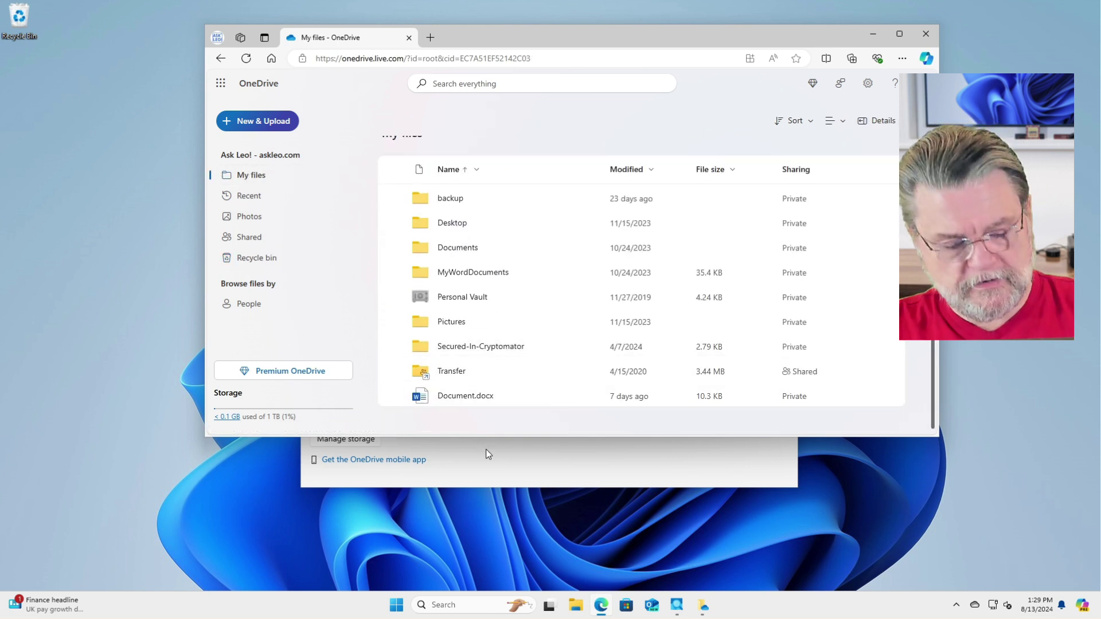
key(super+e)
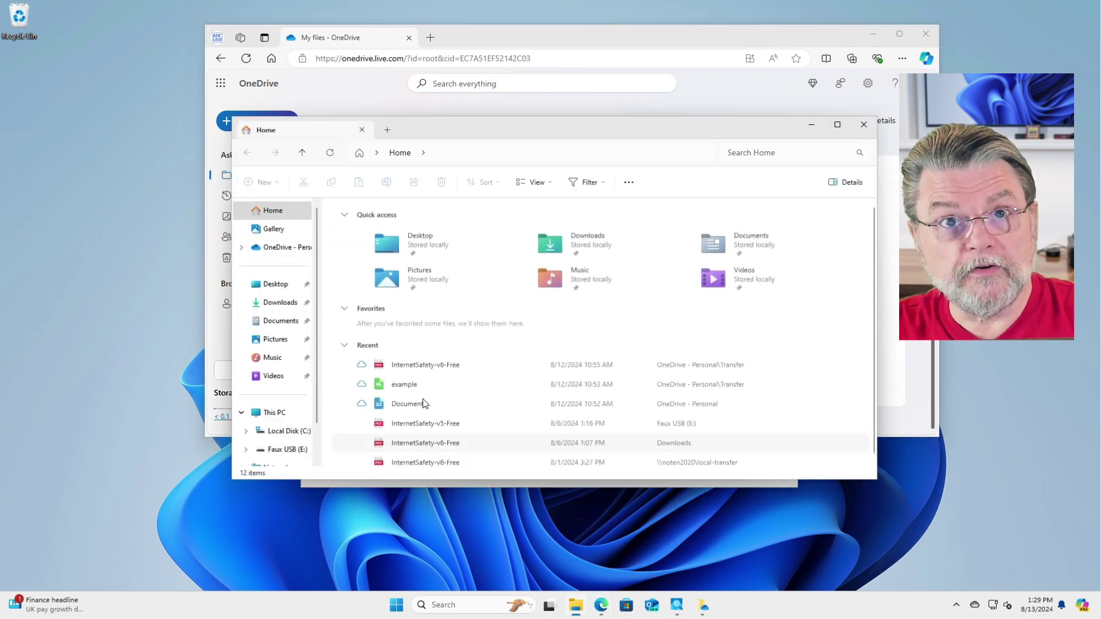
Browse to OneDrive - Personal and confirm Secured-In-Cryptomator is no longer among its 8 items.
click(277, 247)
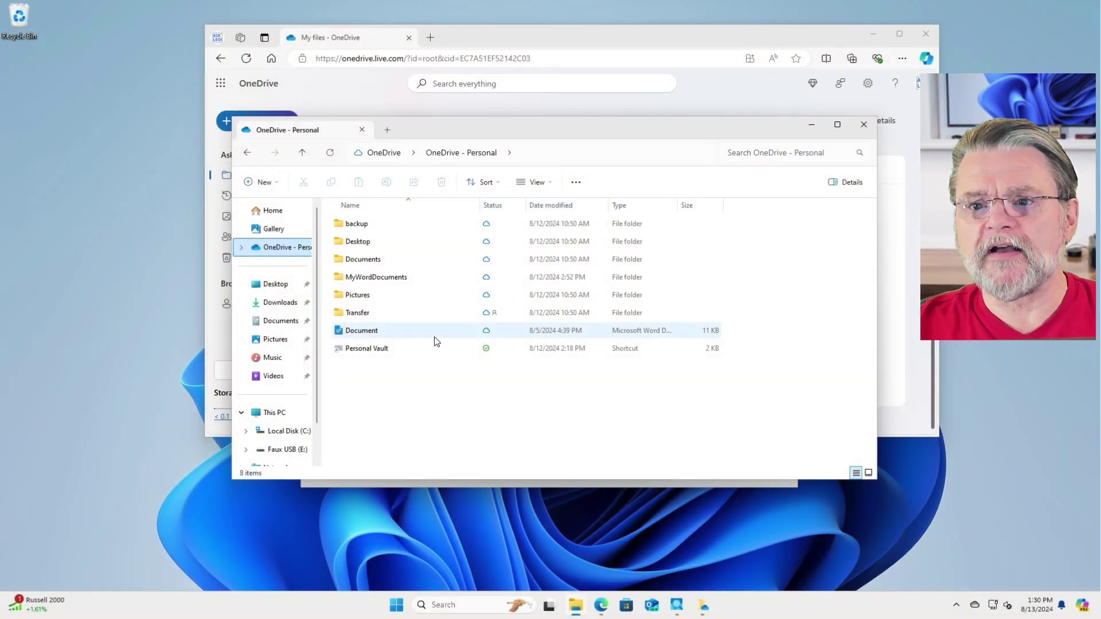
Enter MyWordDocuments and check the availability status of the three test-example documents.
double_click(377, 276)
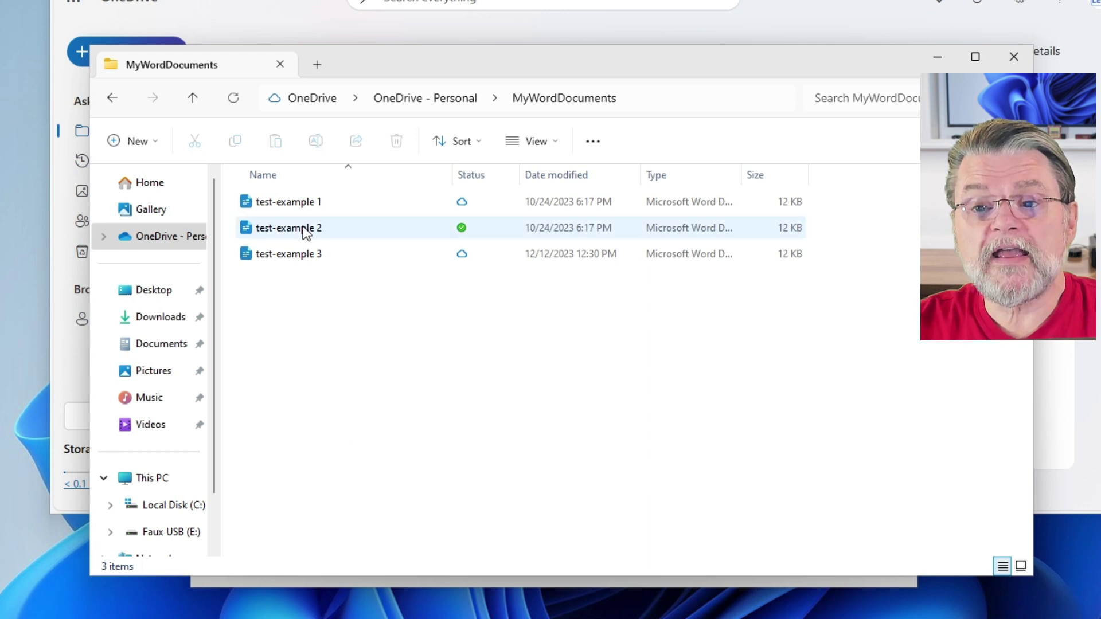
mouse_move(304, 232)
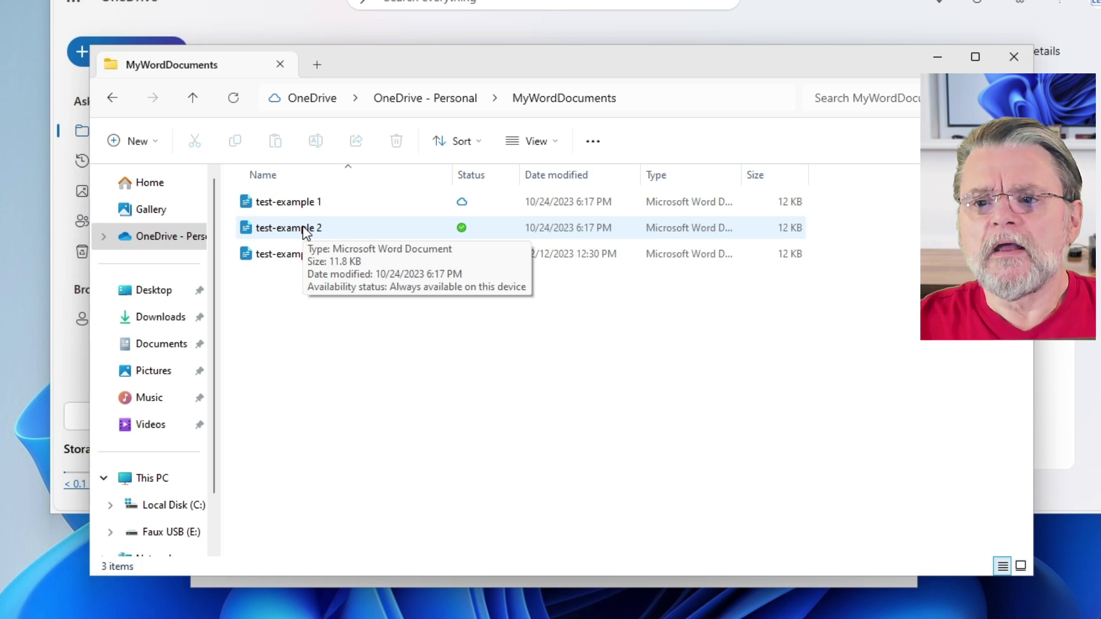
mouse_move(316, 201)
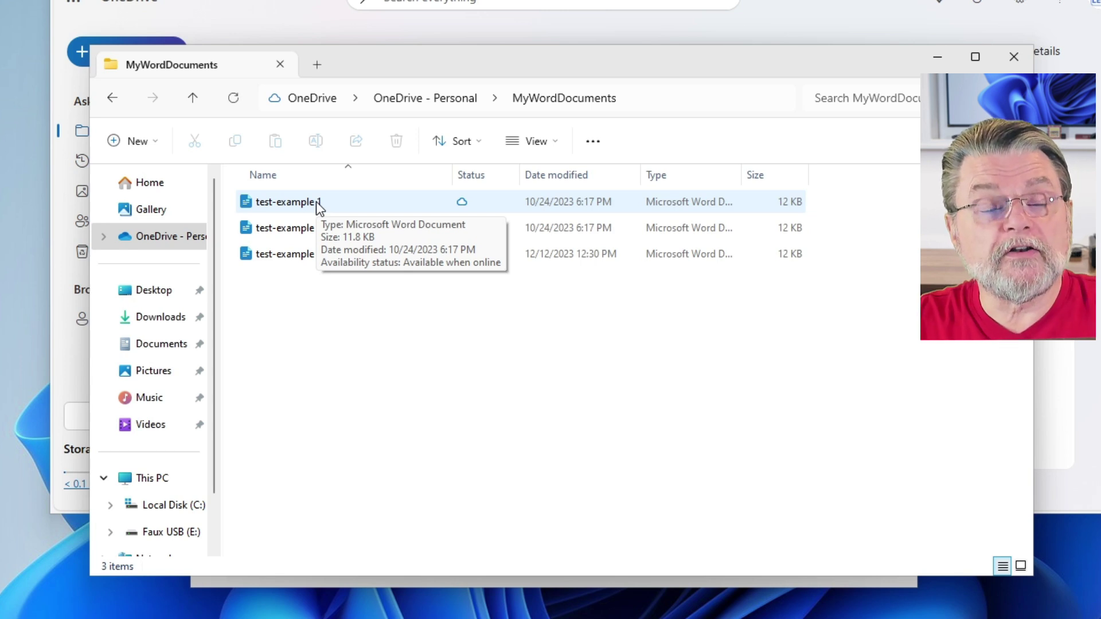
Open test-example 1 so it downloads and becomes available on this device.
double_click(283, 211)
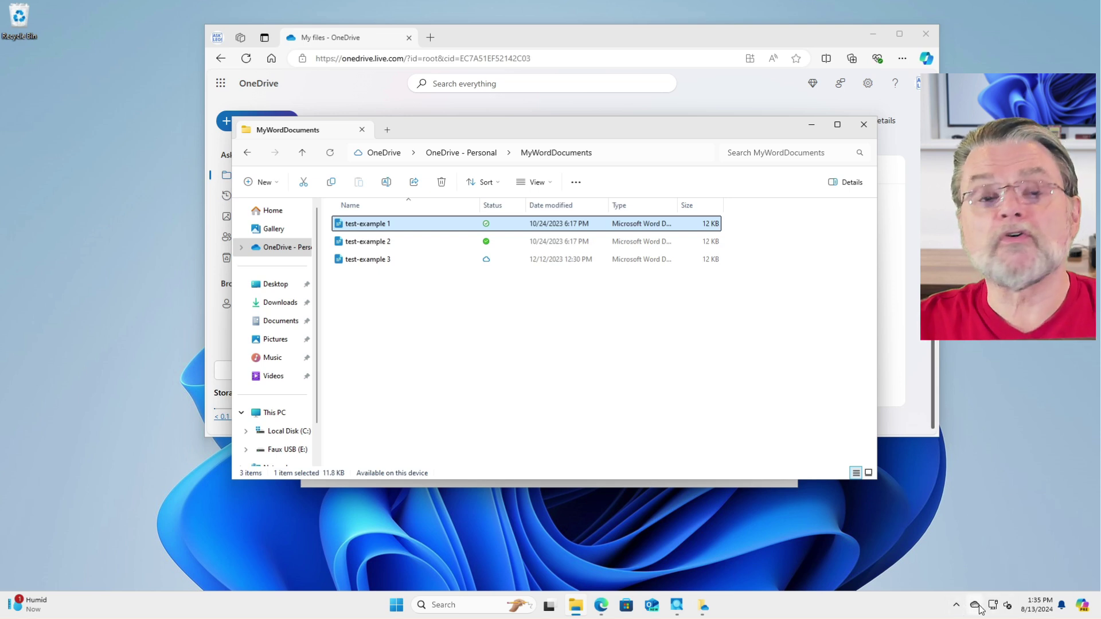
Open OneDrive Settings at Sync and backup with Advanced settings expanded to the Files On-Demand options.
mouse_move(980, 609)
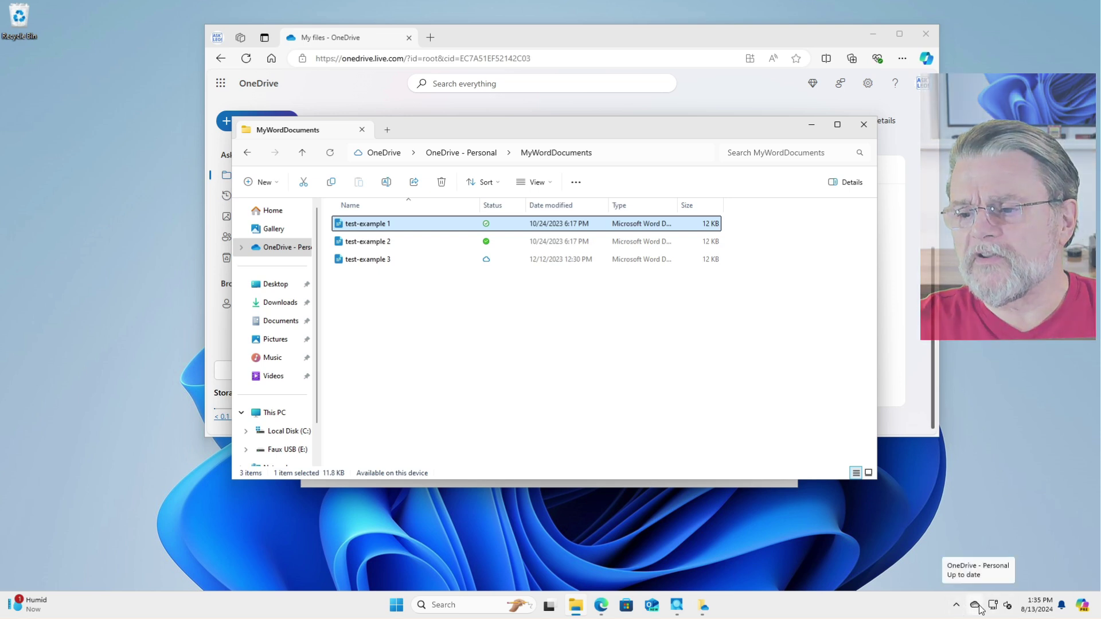
click(975, 605)
click(1060, 231)
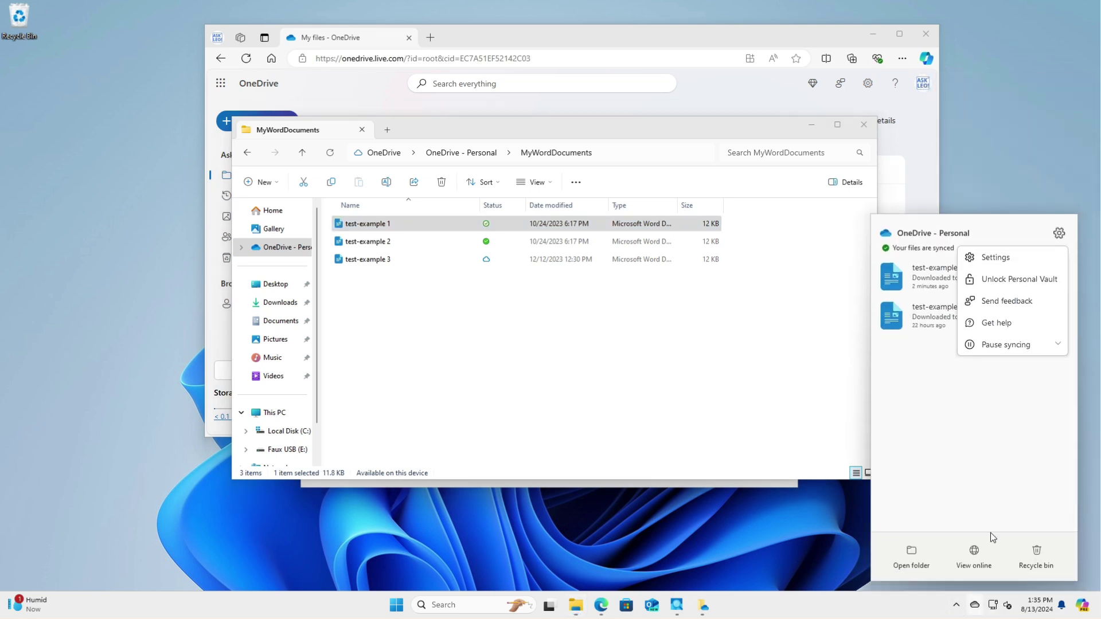
click(1017, 253)
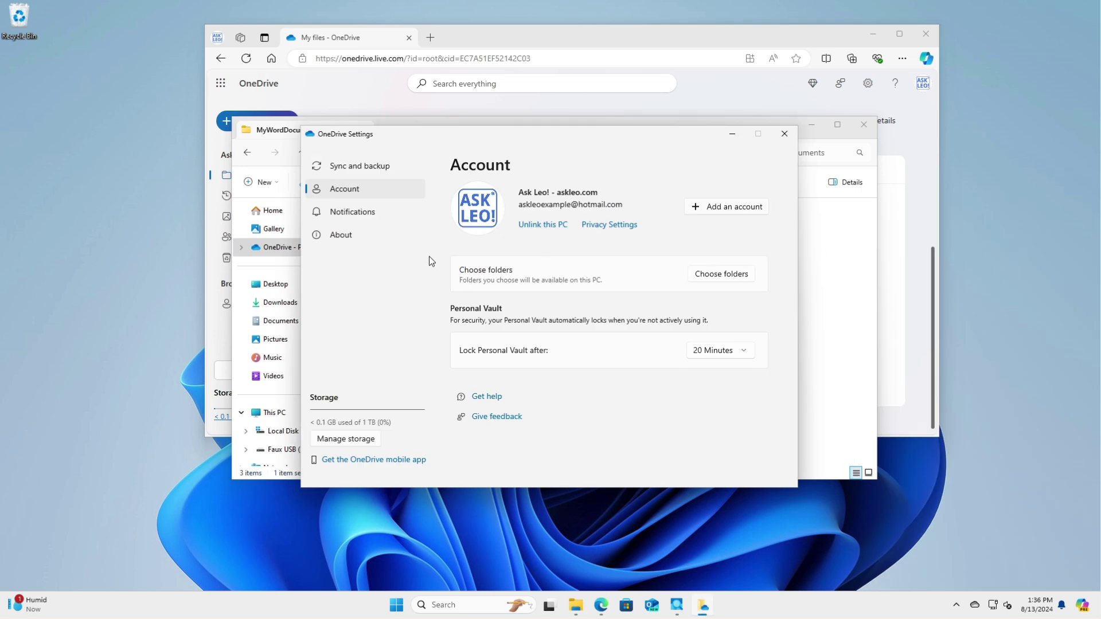
click(367, 169)
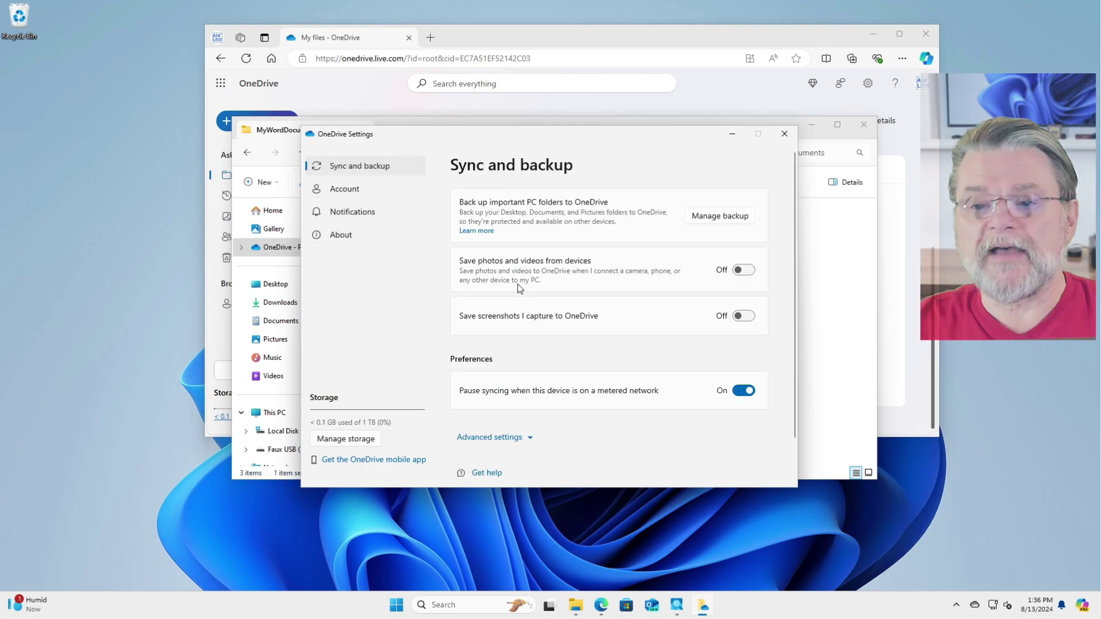
scroll(521, 314, down, 2)
click(519, 388)
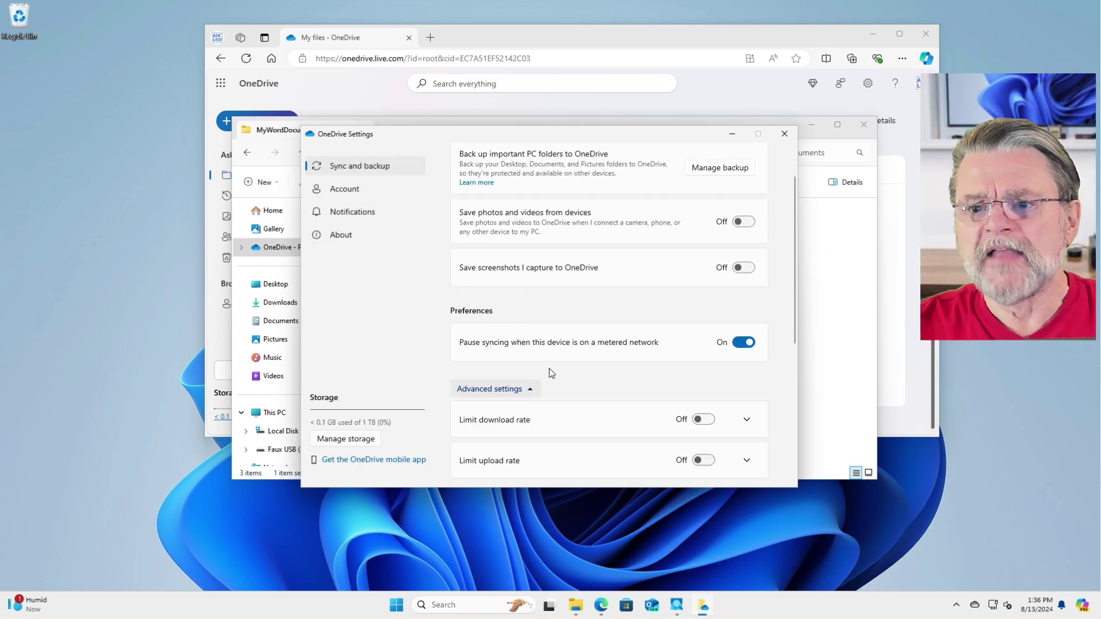
scroll(585, 332, down, 5)
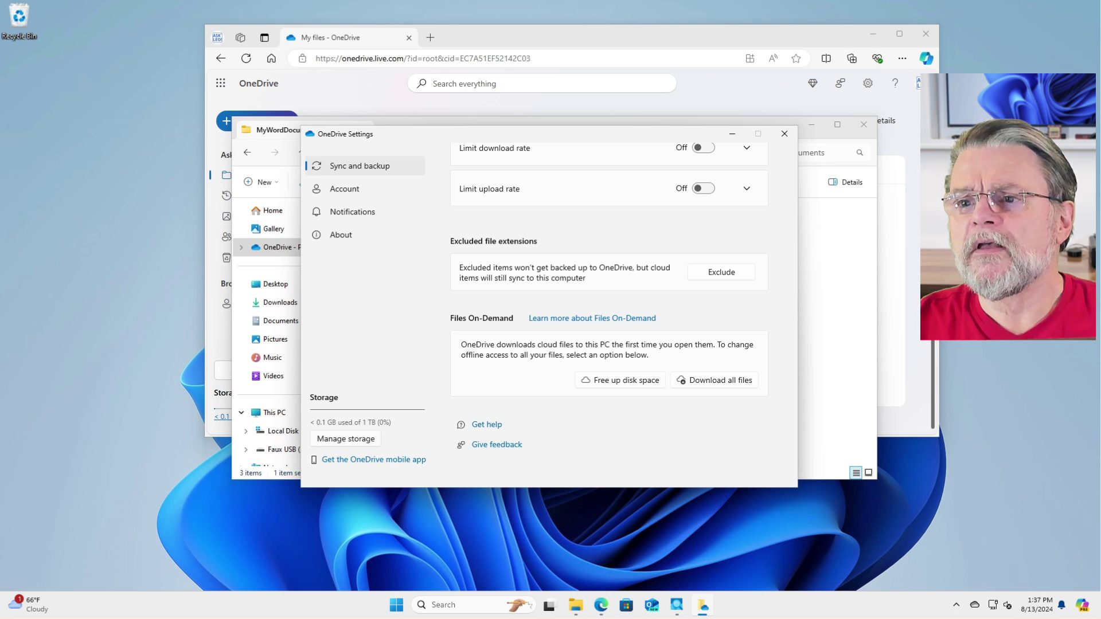
Close OneDrive Settings and check that test-example 3 is still online-only.
click(784, 134)
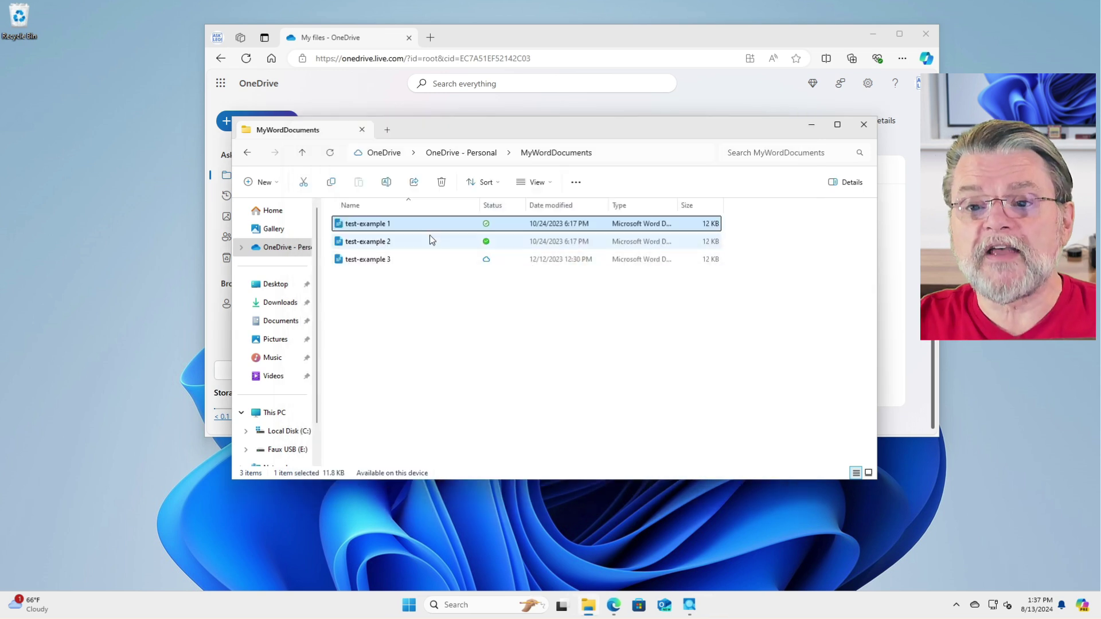
mouse_move(418, 226)
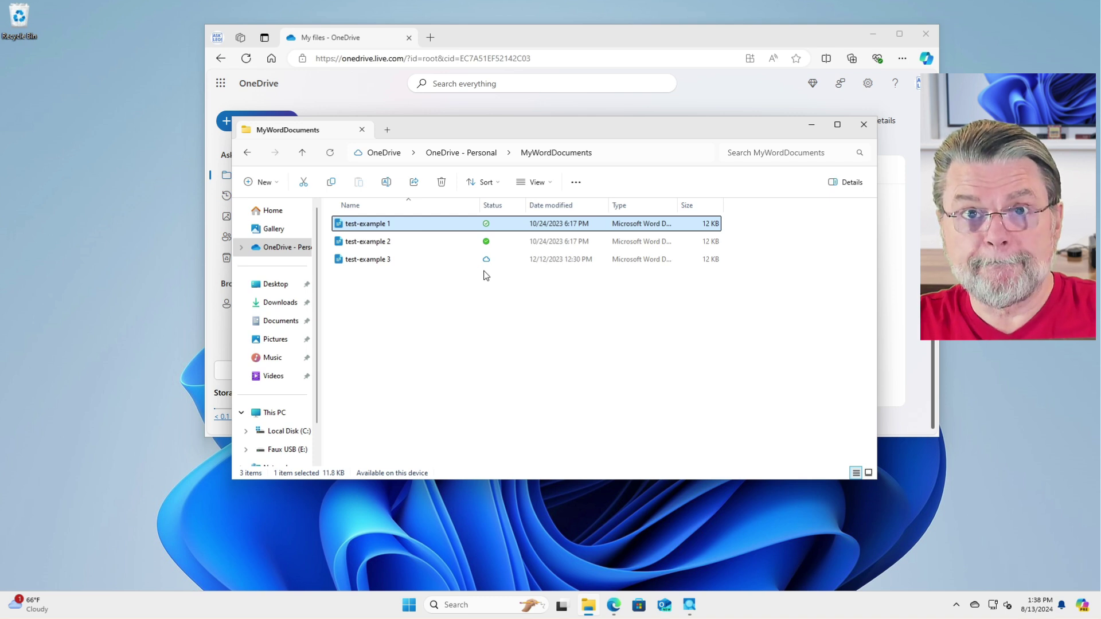
Set test-example 3 to 'Always keep on this device'.
right_click(364, 260)
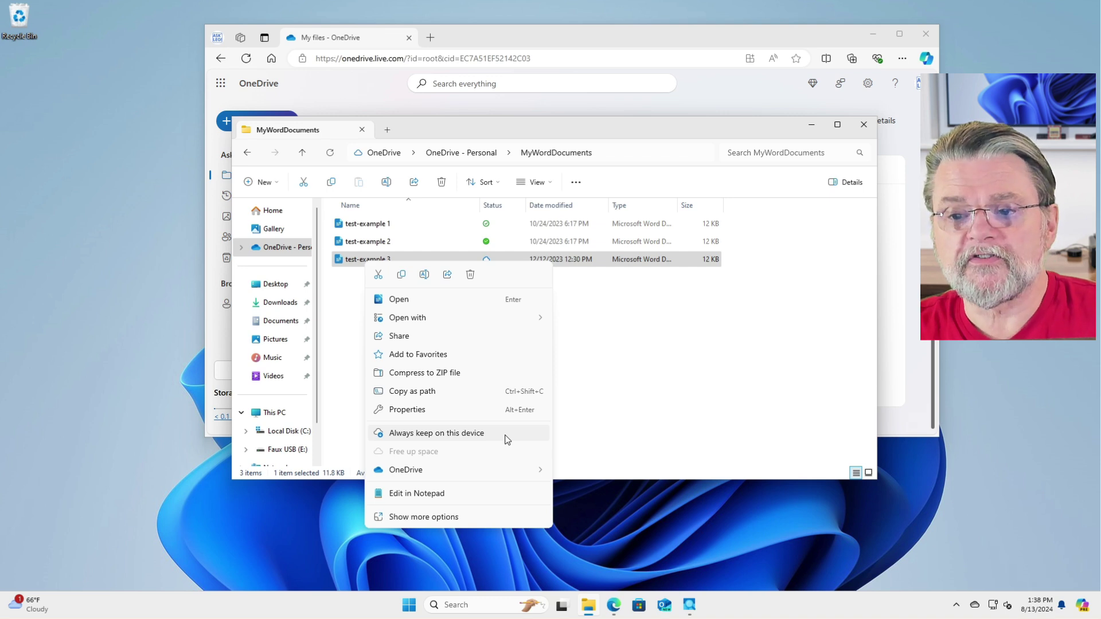
click(507, 439)
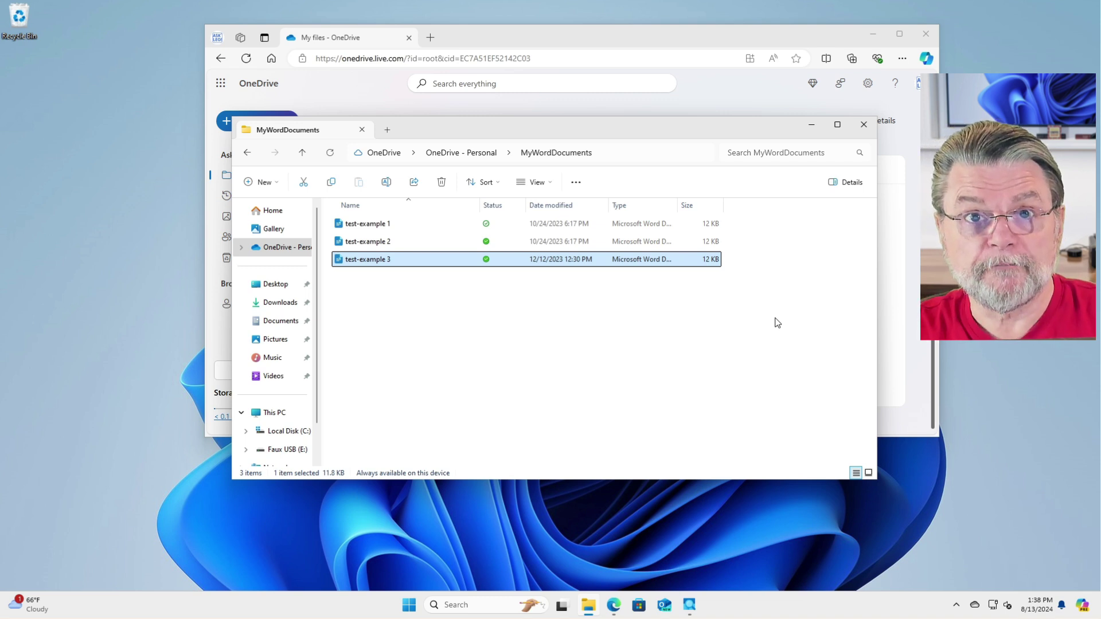
Free up space on test-example 3 so it becomes online-only.
right_click(479, 264)
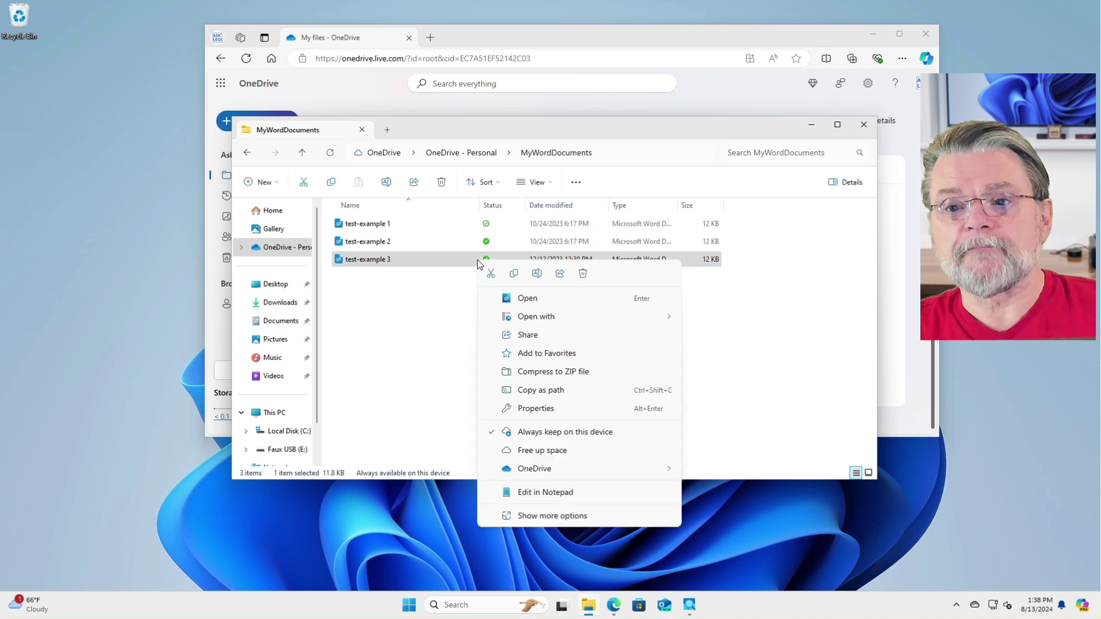
click(579, 452)
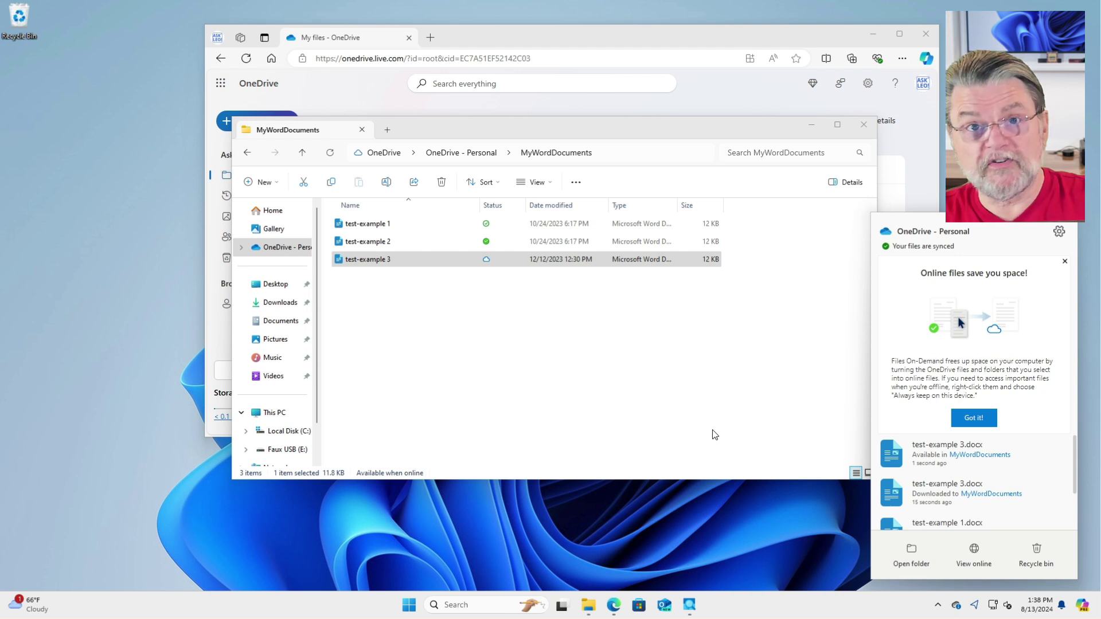
click(407, 259)
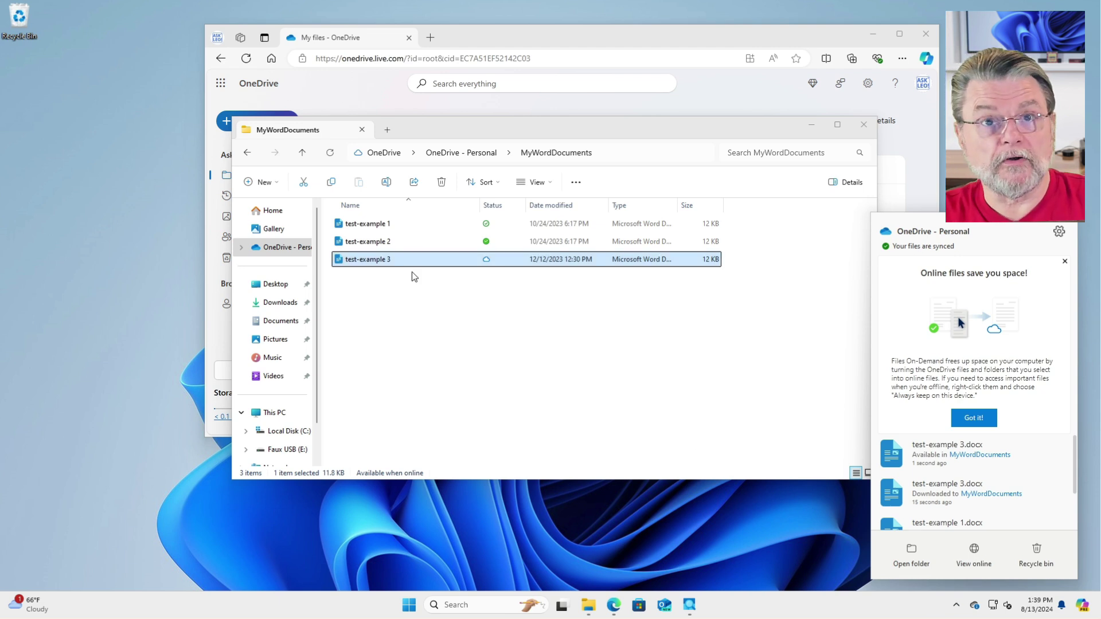